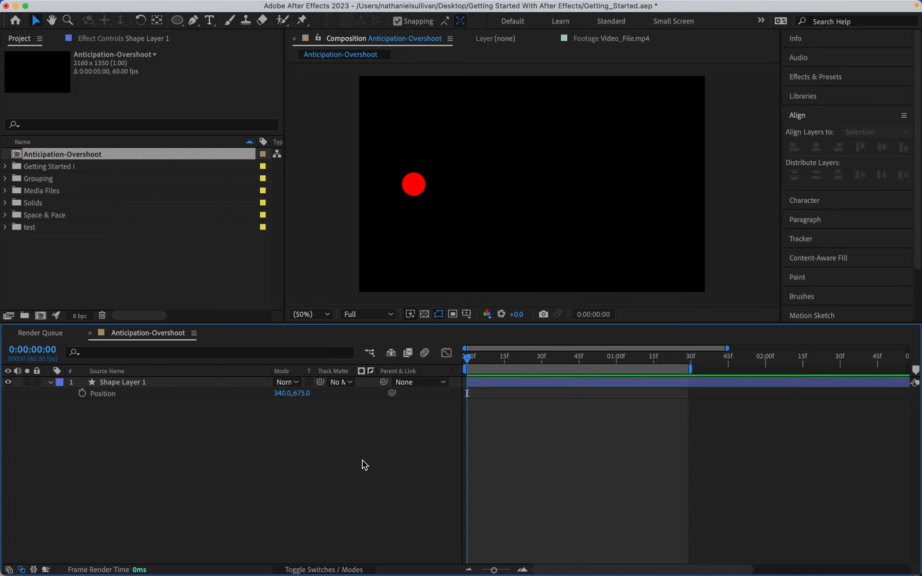
- Keyframe the shape layer's Position at the start and set its X value to 1750 at 1 second
{"action": "left_click", "coordinate": [82, 393]}
{"action": "left_click", "coordinate": [615, 358]}
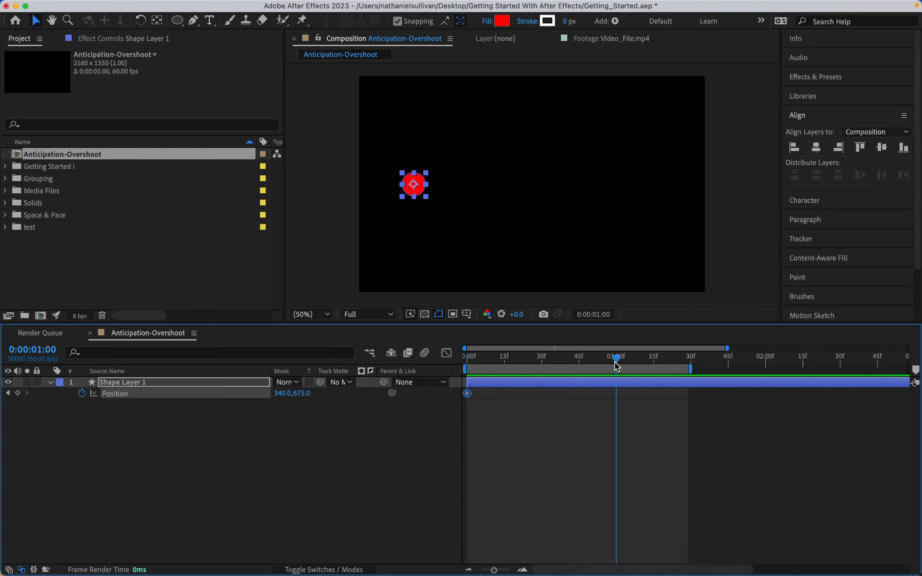
{"action": "left_click_drag", "start_coordinate": [277, 393], "coordinate": [535, 372]}
{"action": "left_click", "coordinate": [282, 391]}
{"action": "type", "text": "1"}
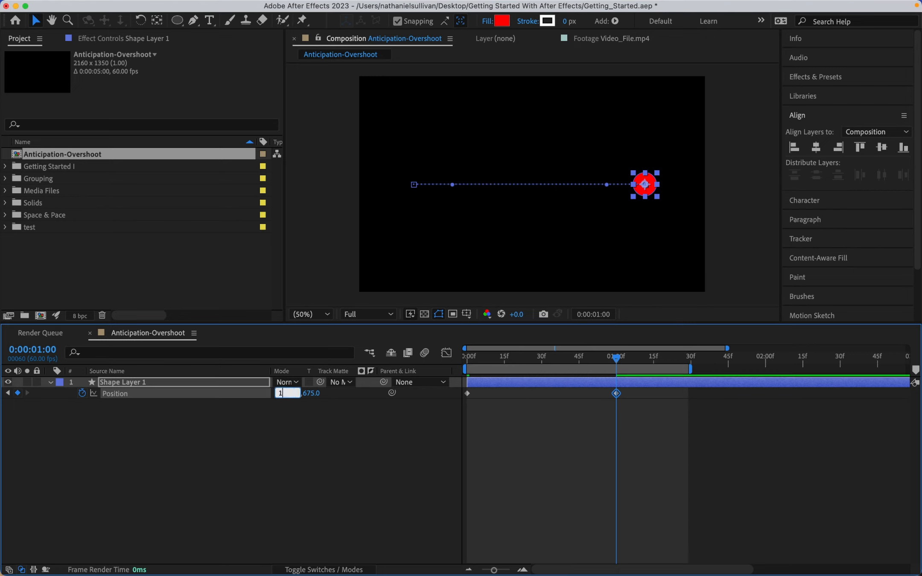
{"action": "type", "text": "350"}
{"action": "key", "text": "Return"}
- Preview the animation and return the playhead to the start
{"action": "key", "text": "space"}
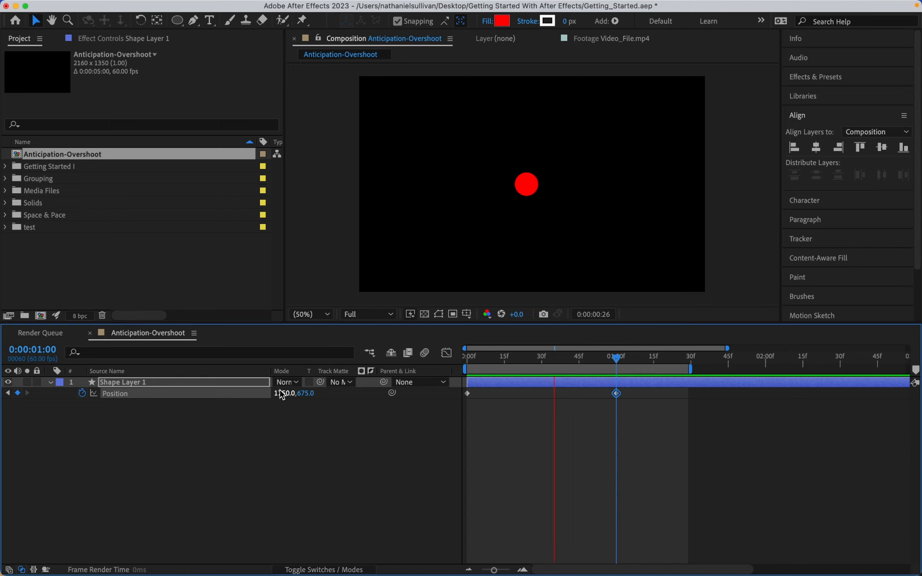
{"action": "key", "text": "space"}
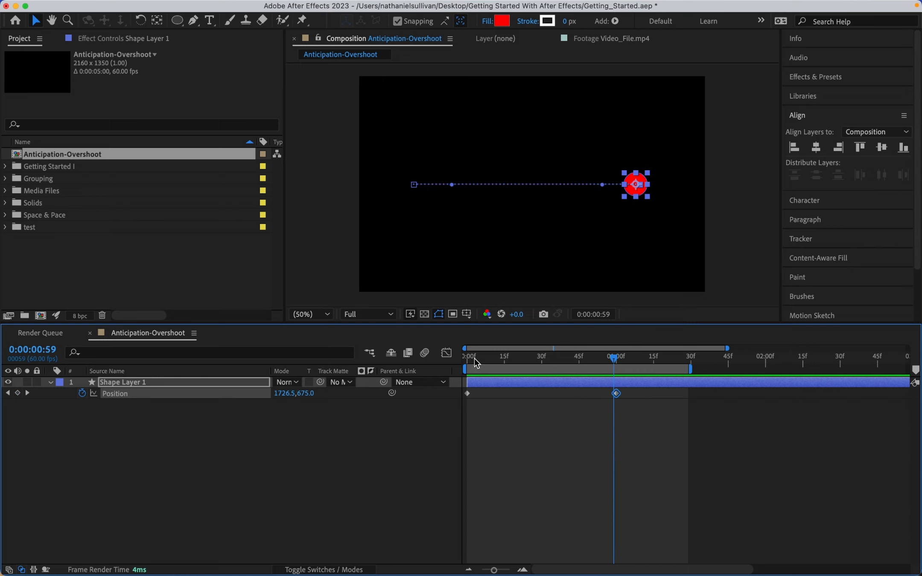
{"action": "left_click_drag", "start_coordinate": [475, 360], "coordinate": [446, 360]}
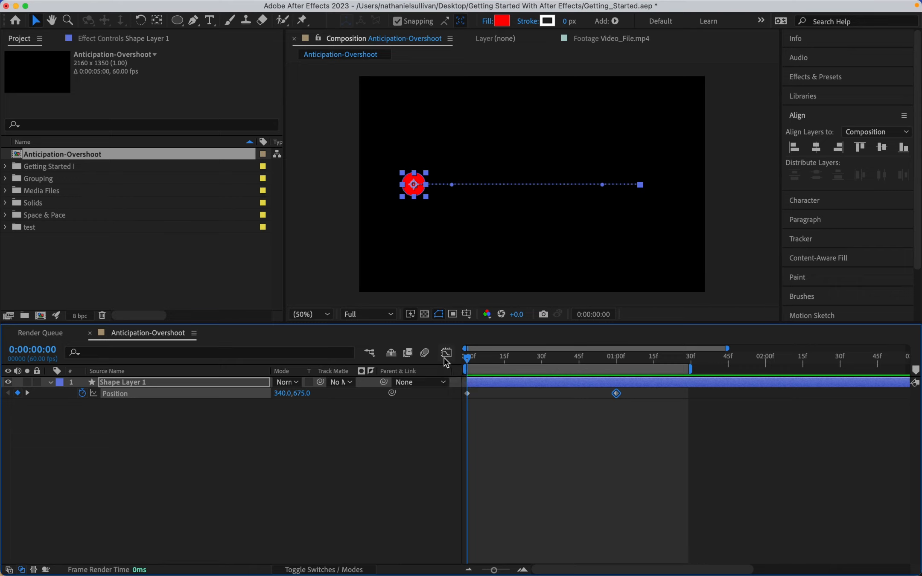
- Apply Easy Ease to both Position keyframes
{"action": "left_click", "coordinate": [204, 395]}
{"action": "right_click", "coordinate": [468, 395]}
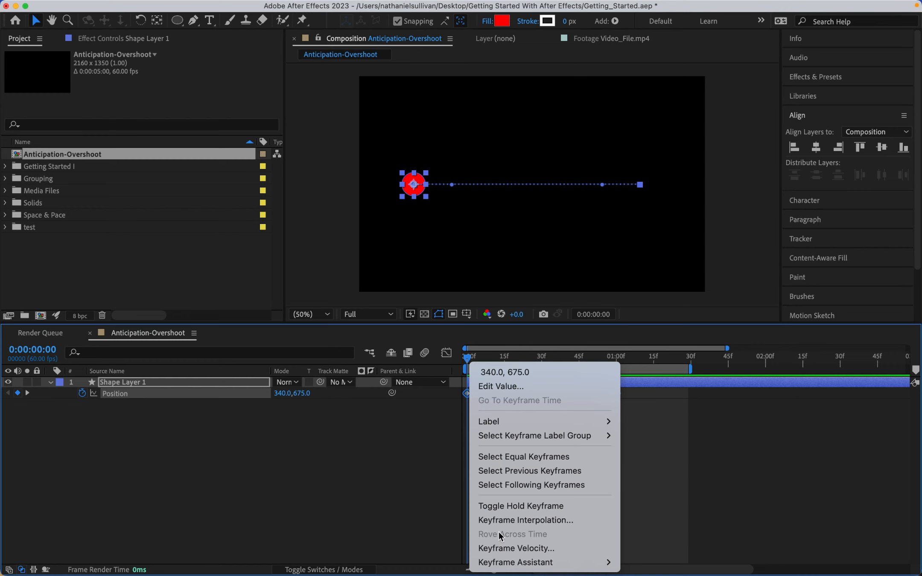
{"action": "mouse_move", "coordinate": [502, 560]}
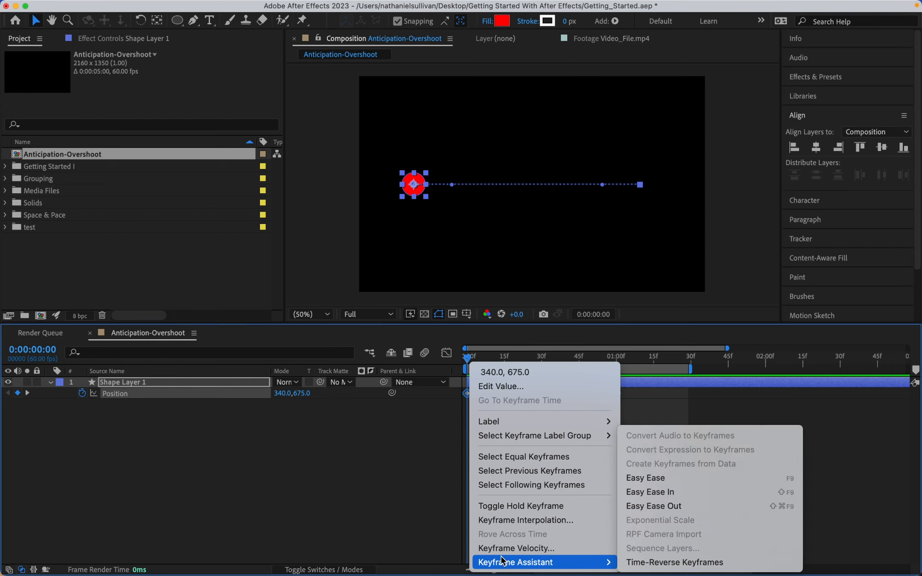
{"action": "left_click", "coordinate": [684, 478]}
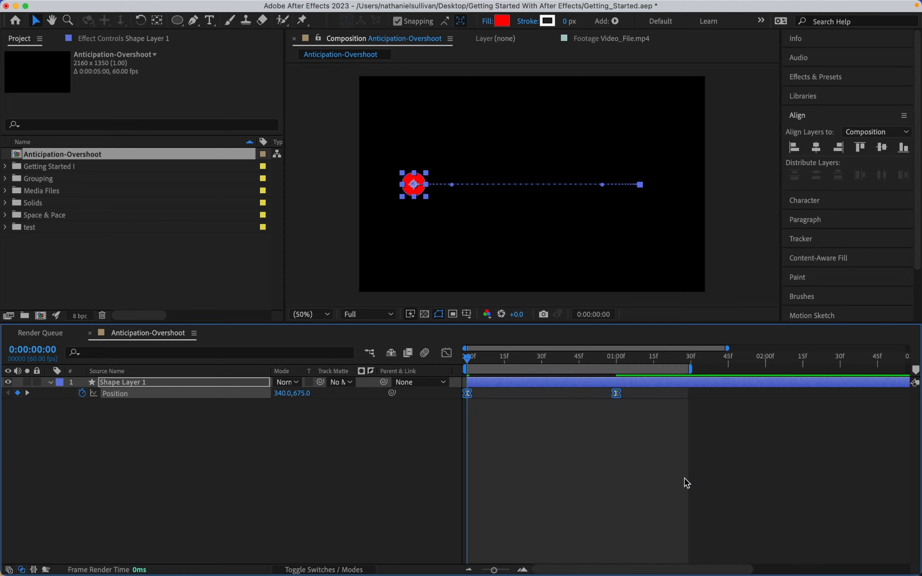
- Preview the eased animation and return the playhead to the start
{"action": "key", "text": "space"}
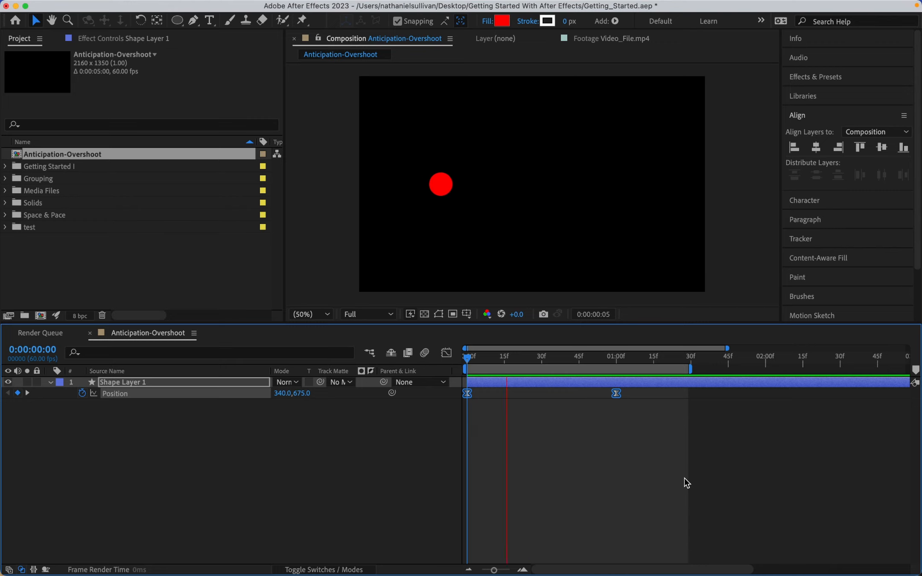
{"action": "key", "text": "space"}
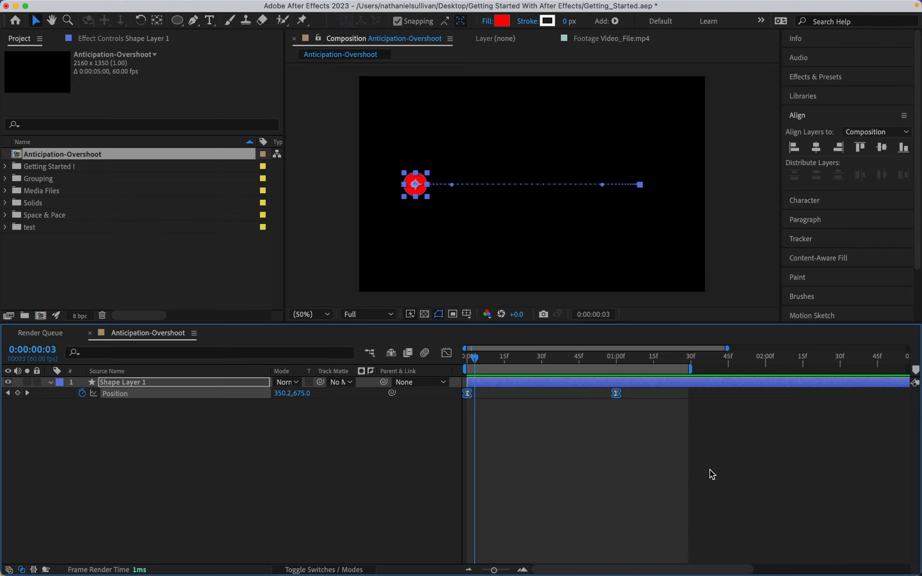
{"action": "left_click_drag", "start_coordinate": [472, 360], "coordinate": [462, 363]}
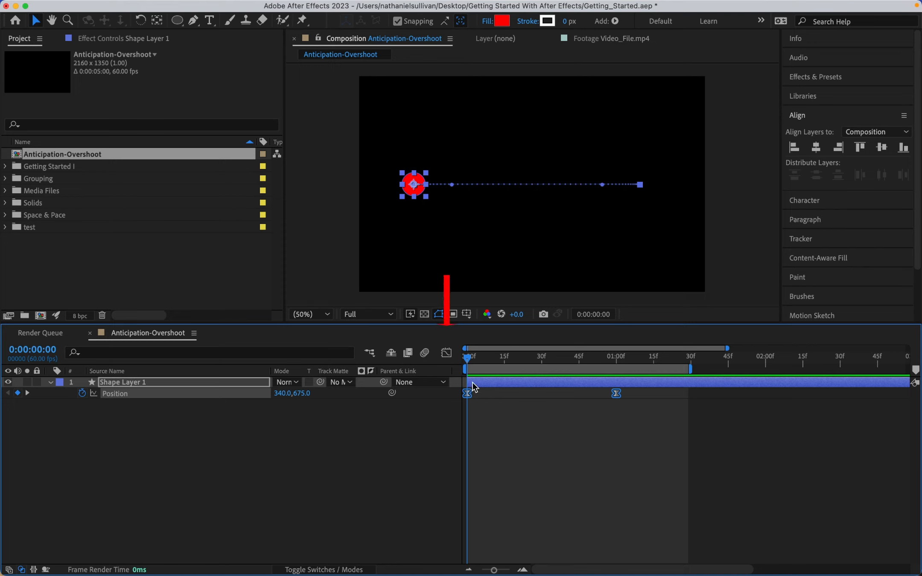
- Open the Graph Editor's speed graph and extend both keyframes' influence handles to sharpen the easing
{"action": "left_click", "coordinate": [449, 353]}
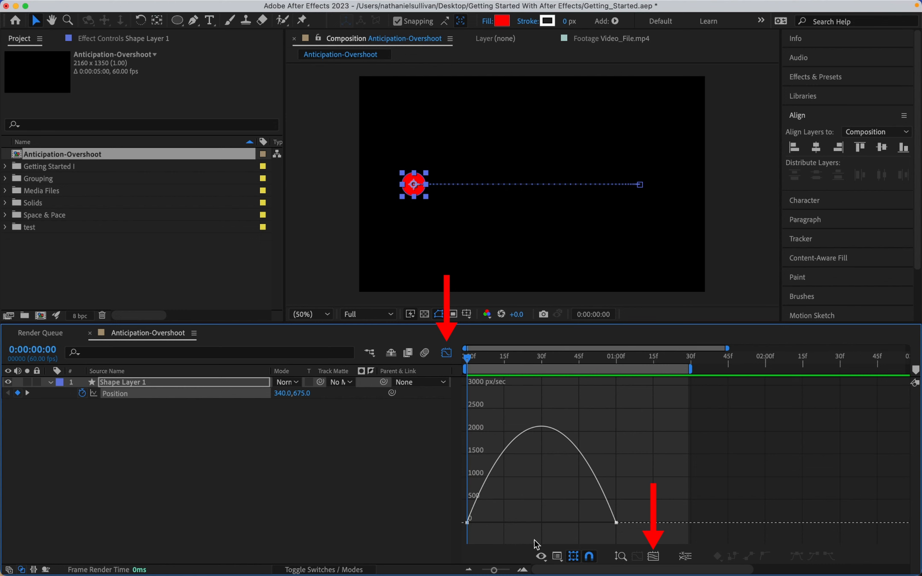
{"action": "left_click", "coordinate": [556, 557]}
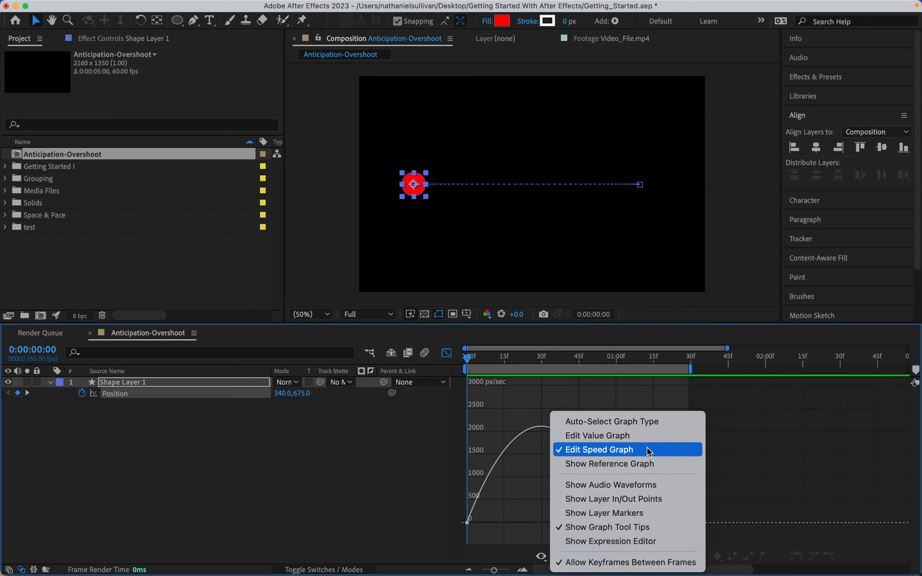
{"action": "left_click", "coordinate": [646, 447]}
{"action": "left_click", "coordinate": [468, 522]}
{"action": "left_click_drag", "start_coordinate": [478, 524], "coordinate": [521, 524]}
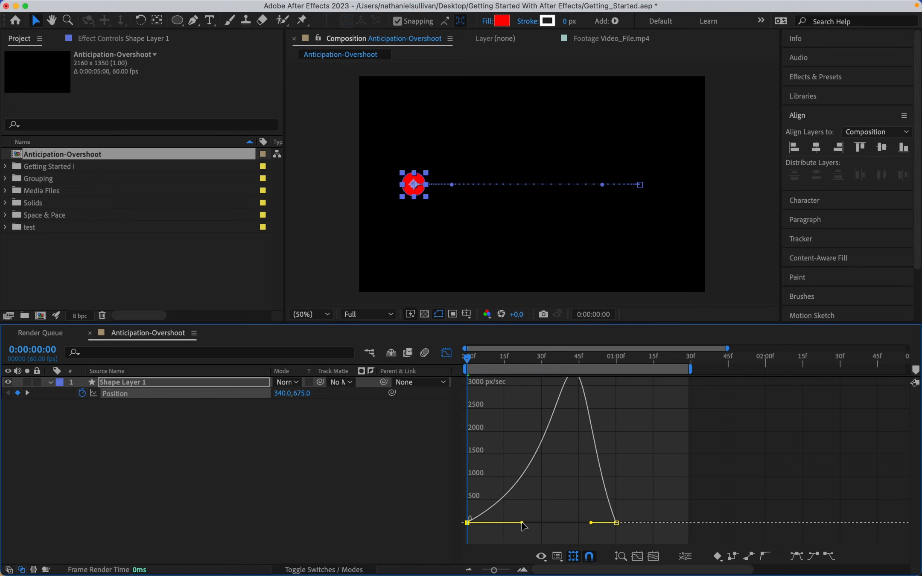
{"action": "left_click_drag", "start_coordinate": [591, 522], "coordinate": [560, 525]}
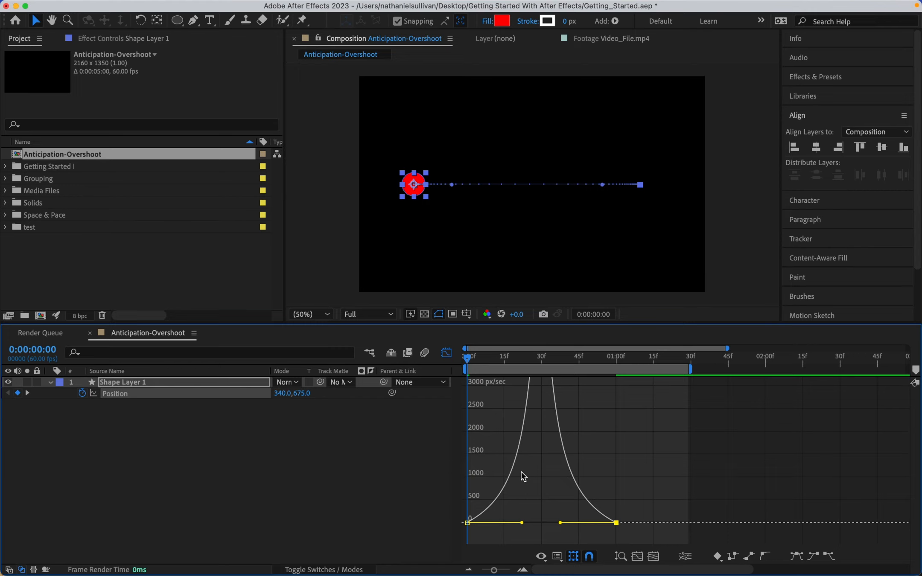
- Preview the sharper easing and return the playhead to the start
{"action": "key", "text": "space"}
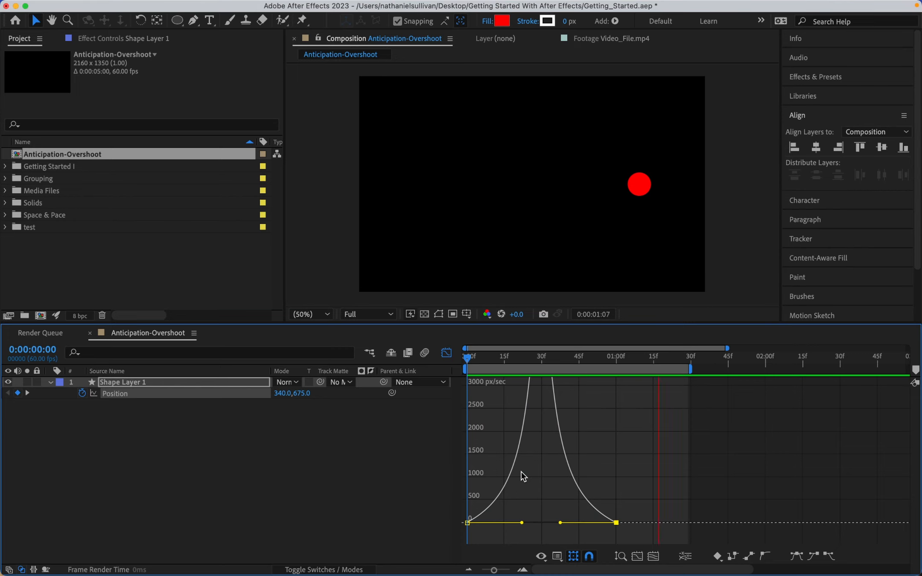
{"action": "key", "text": "space"}
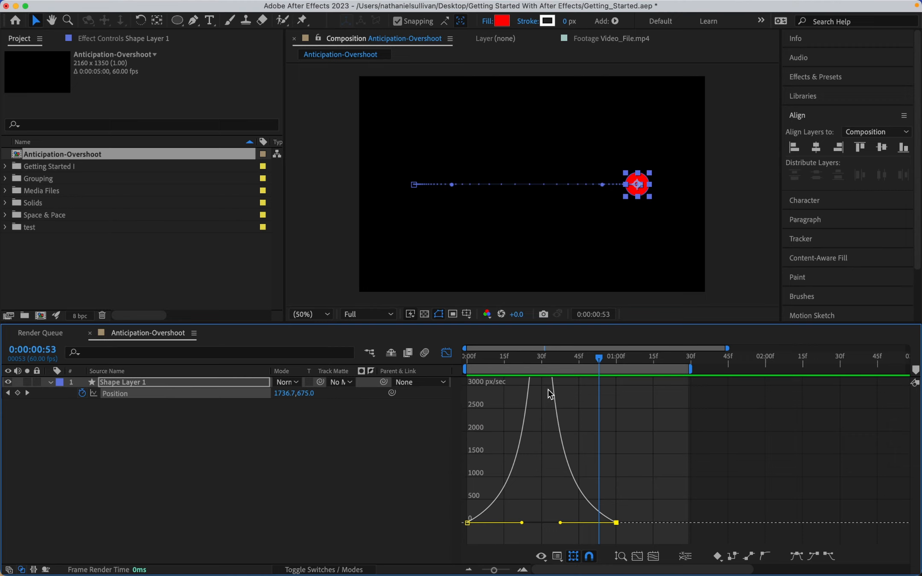
{"action": "left_click_drag", "start_coordinate": [502, 361], "coordinate": [440, 365]}
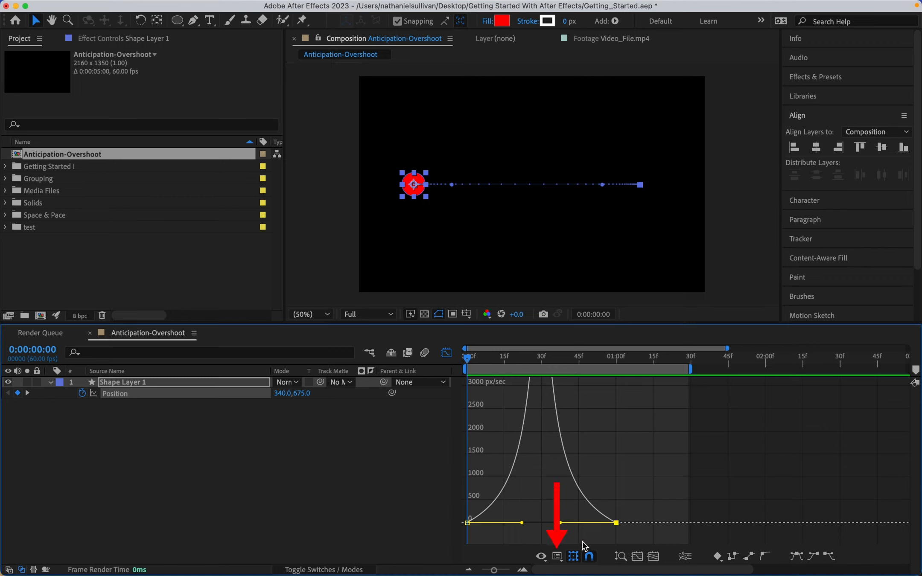
- Switch the Graph Editor to the value graph and separate Position into X and Y dimensions
{"action": "left_click", "coordinate": [558, 557]}
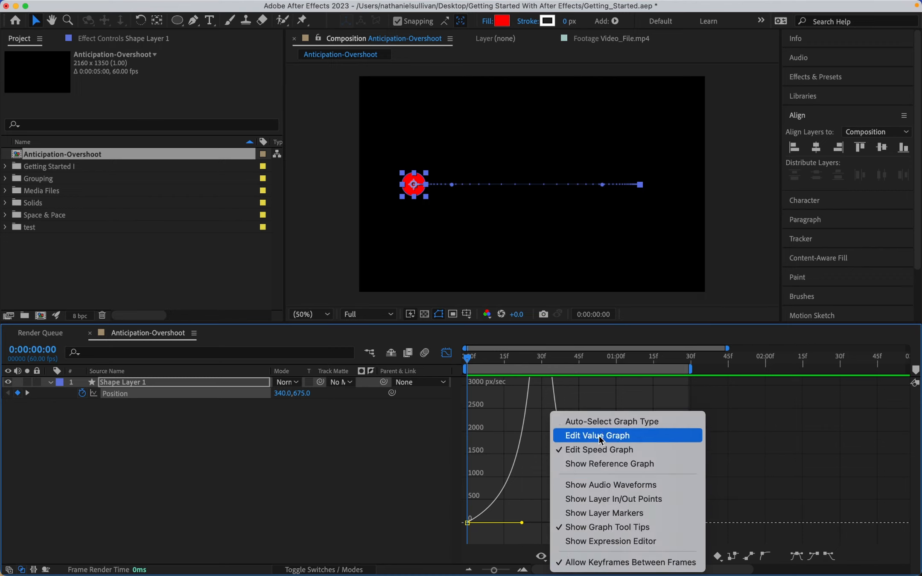
{"action": "left_click", "coordinate": [648, 435]}
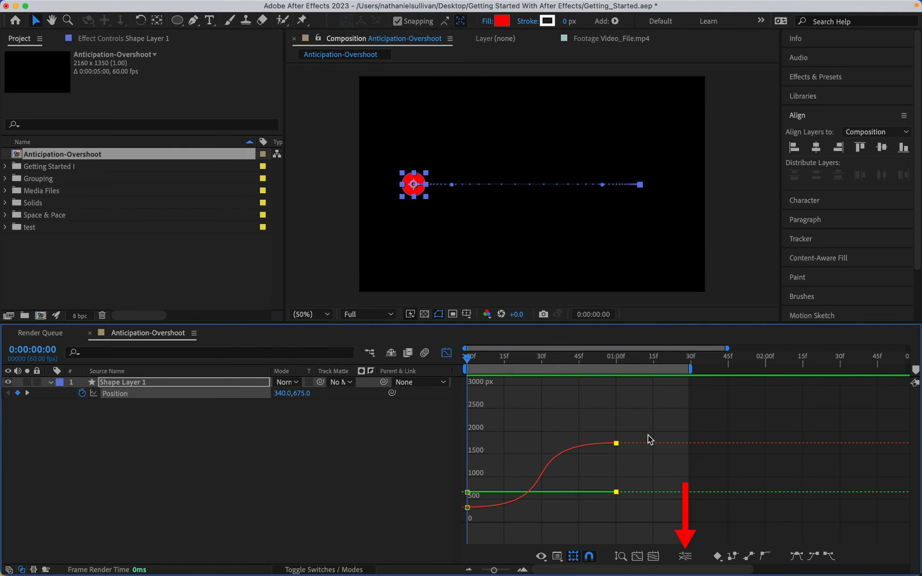
{"action": "left_click", "coordinate": [685, 556]}
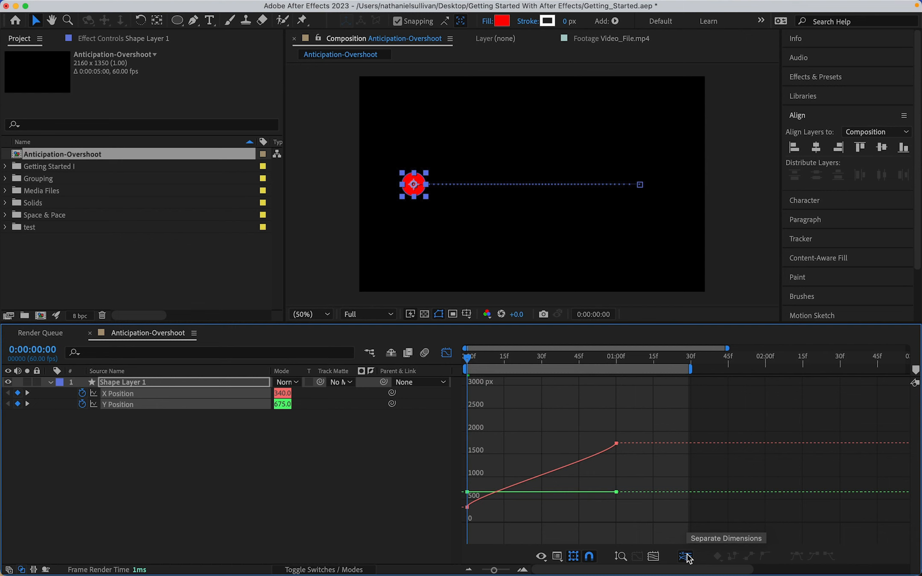
- Remove the Y Position keyframes by turning off its stopwatch
{"action": "left_click", "coordinate": [450, 358]}
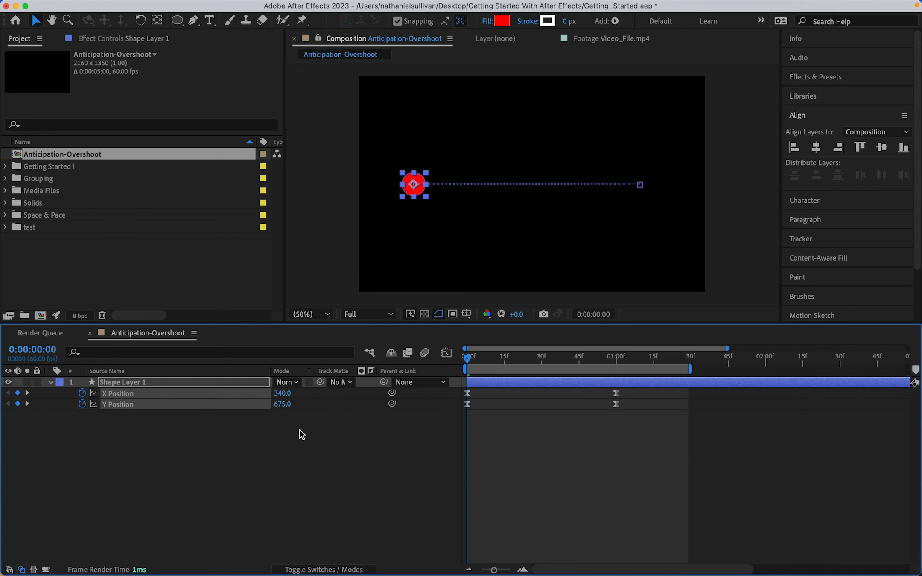
{"action": "left_click", "coordinate": [300, 429]}
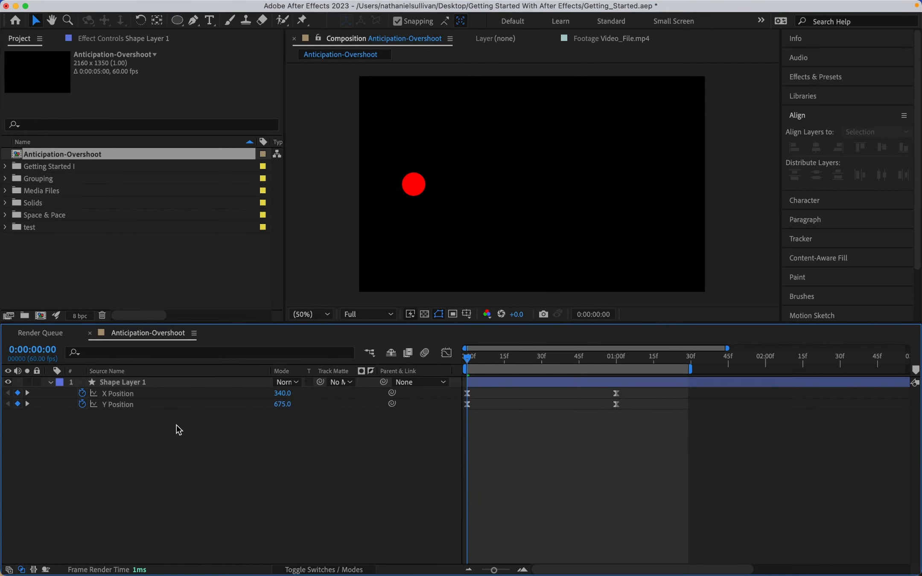
{"action": "left_click", "coordinate": [84, 406]}
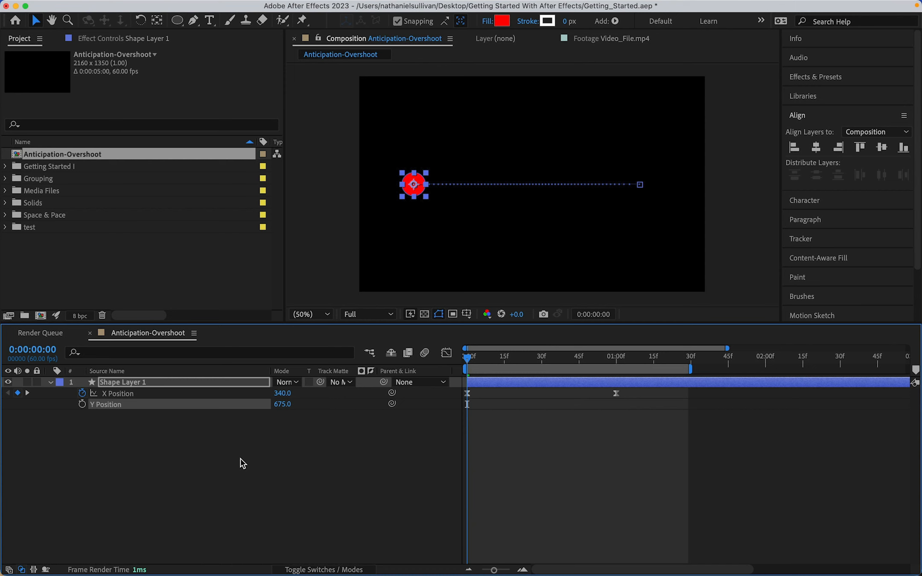
- In the X Position value graph, pull the start keyframe's handle downward to create anticipation
{"action": "left_click", "coordinate": [446, 353]}
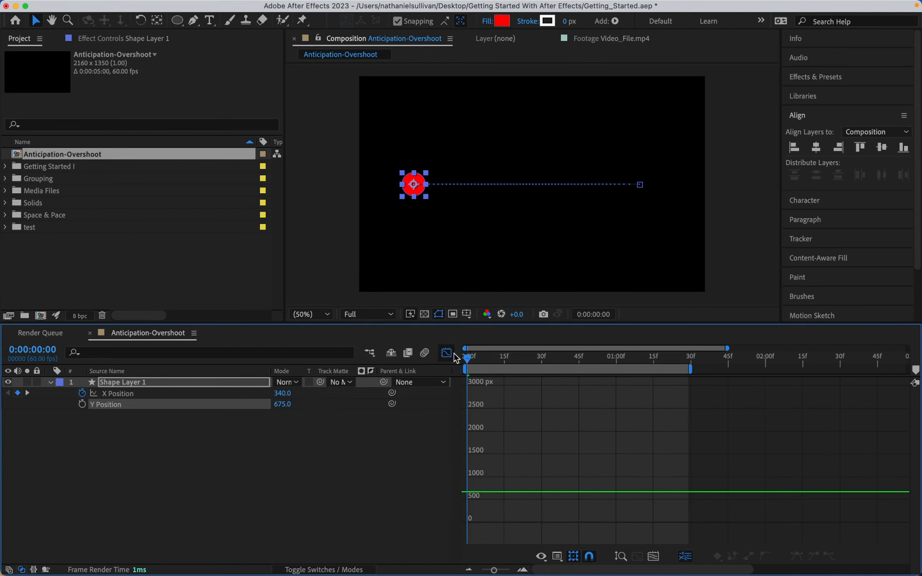
{"action": "left_click", "coordinate": [146, 395]}
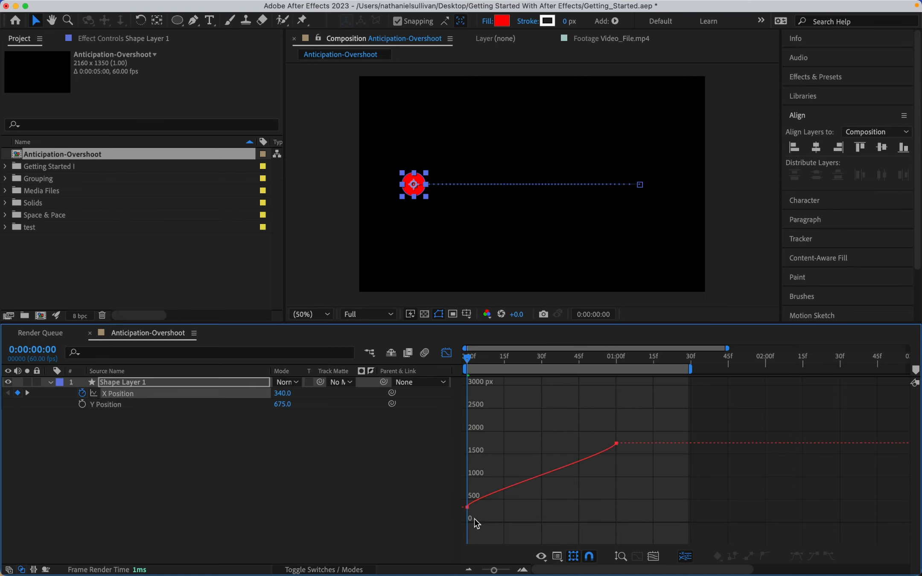
{"action": "left_click", "coordinate": [467, 507]}
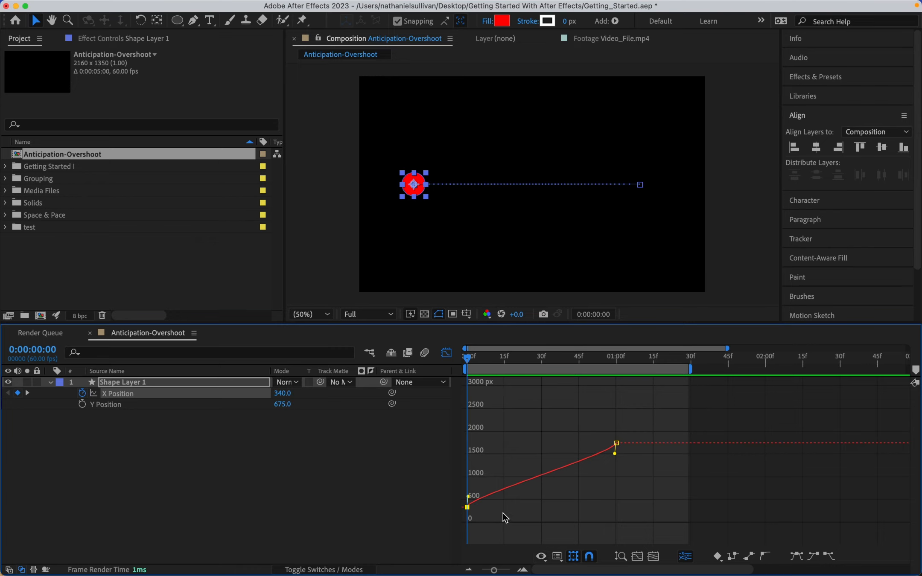
{"action": "left_click_drag", "start_coordinate": [469, 500], "coordinate": [475, 517]}
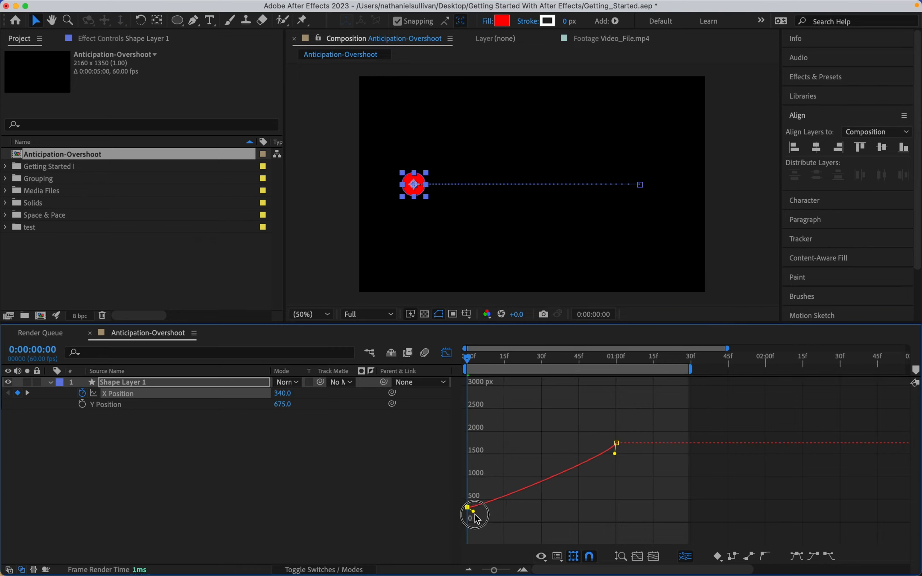
- Raise the end X Position keyframe's handle above the curve to add an overshoot
{"action": "key", "text": "space"}
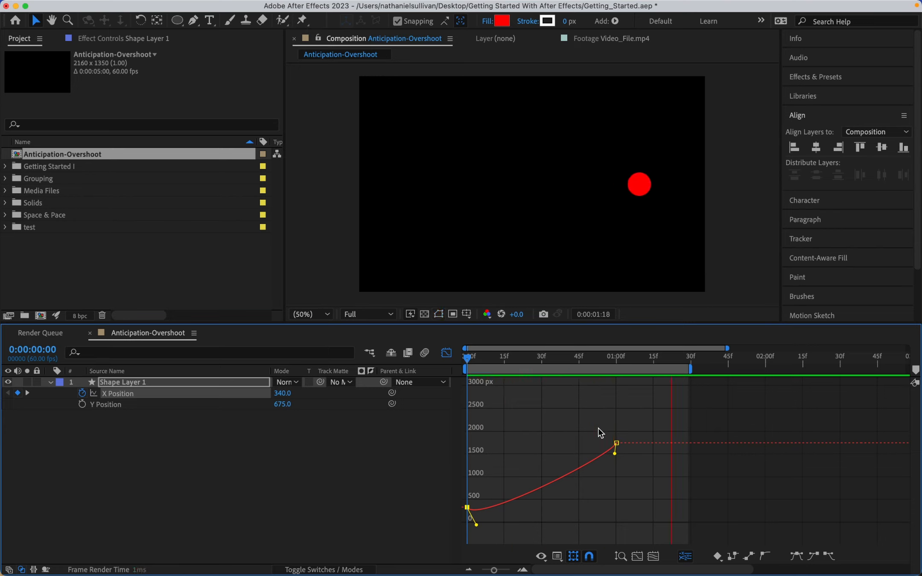
{"action": "key", "text": "space"}
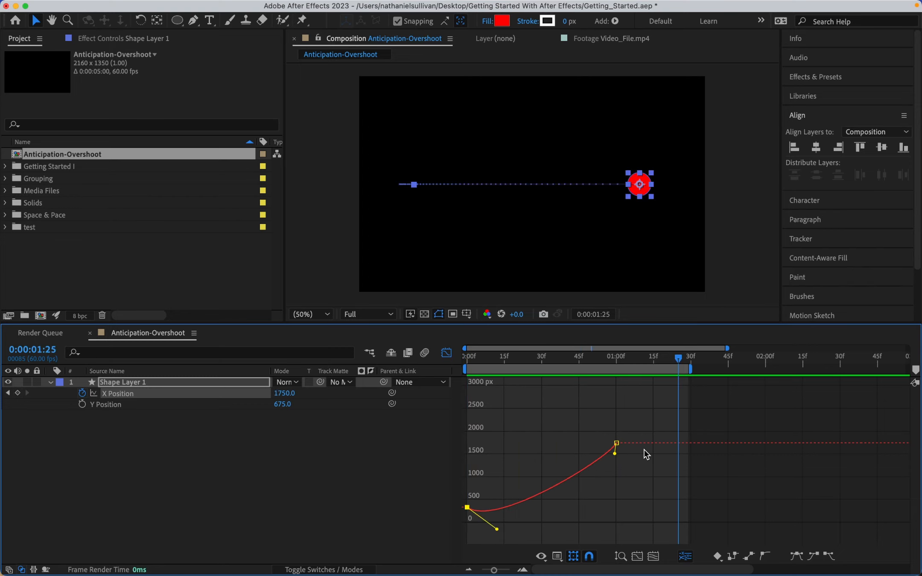
{"action": "left_click_drag", "start_coordinate": [616, 454], "coordinate": [585, 418]}
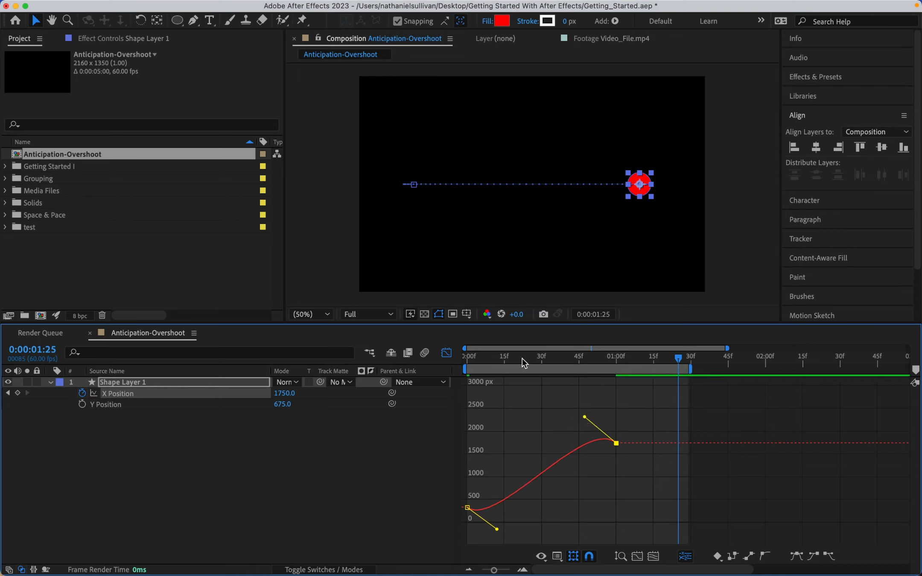
- Shorten the end keyframe's overshoot handle toward the middle of the curve
{"action": "key", "text": "space"}
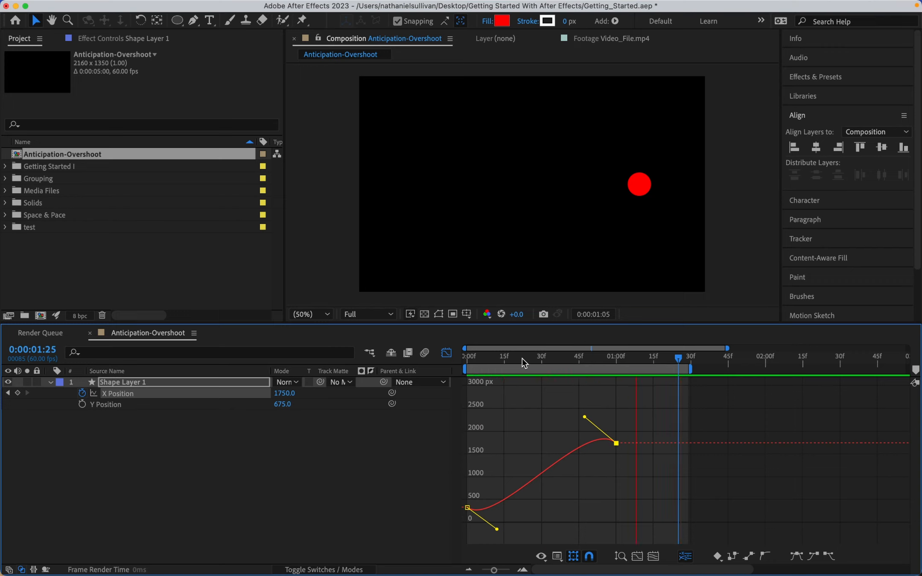
{"action": "key", "text": "space"}
{"action": "left_click_drag", "start_coordinate": [584, 417], "coordinate": [560, 416]}
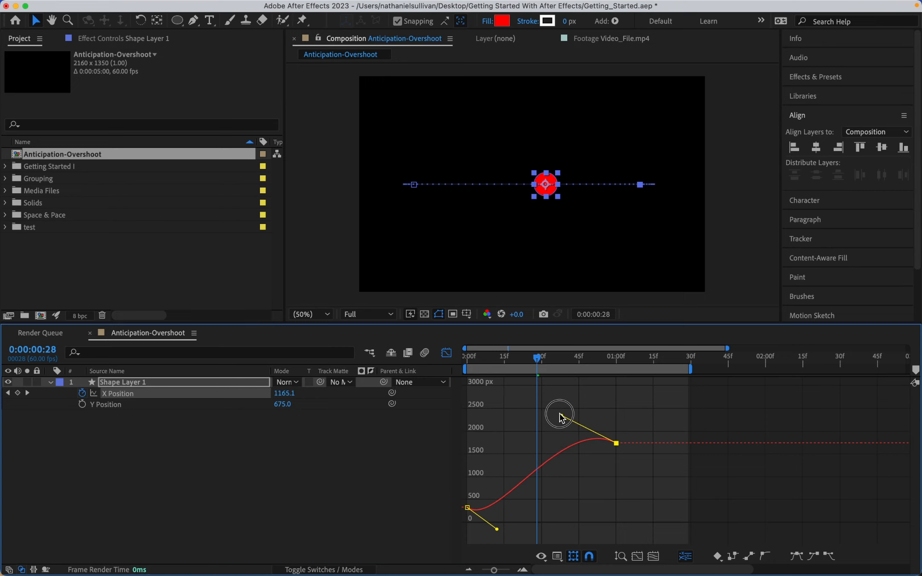
- Preview the anticipation and overshoot motion and return the playhead to the start
{"action": "key", "text": "space"}
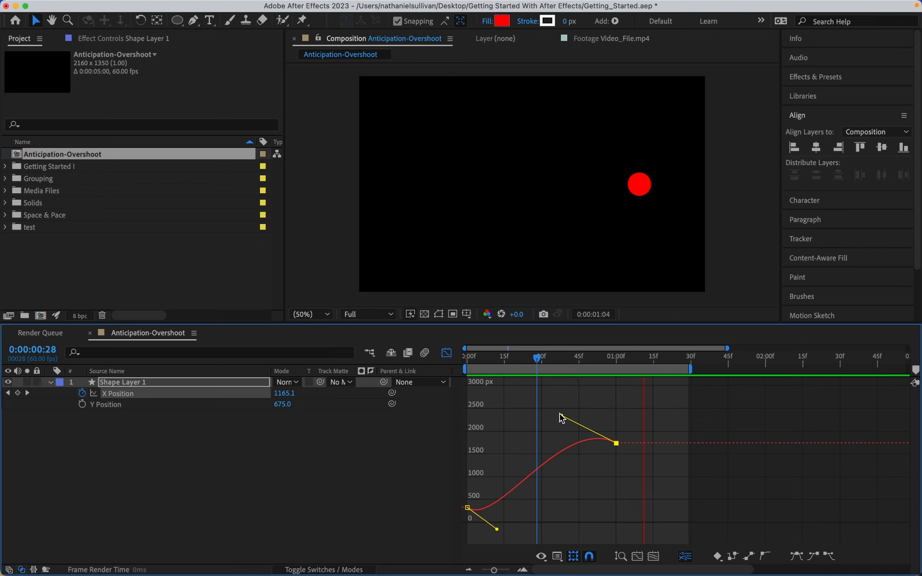
{"action": "key", "text": "space"}
{"action": "left_click_drag", "start_coordinate": [579, 360], "coordinate": [465, 372]}
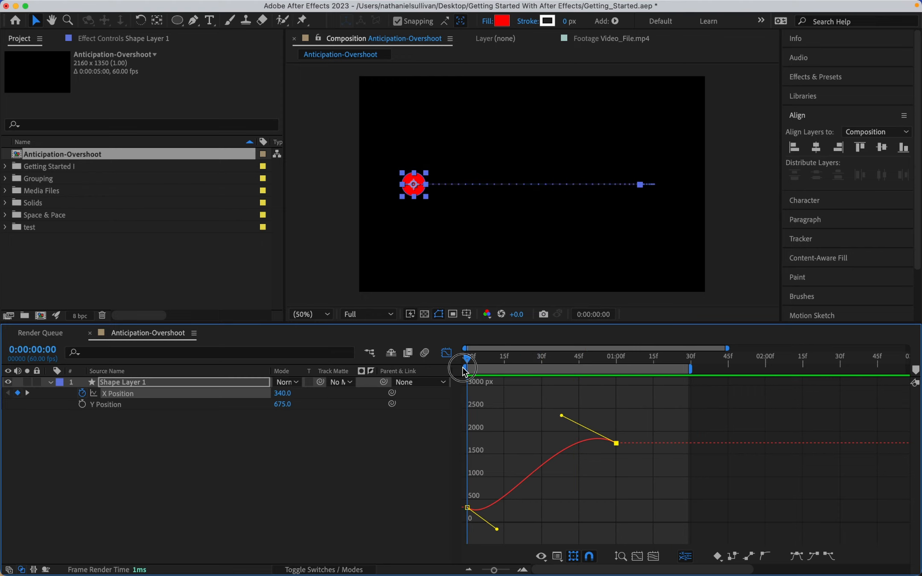